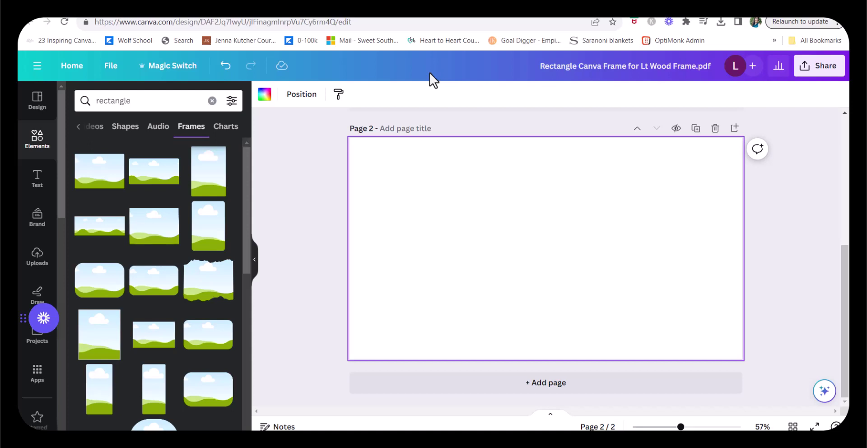
Scroll through the 'rectangle' Frames results in Canva's Elements panel
scroll(141, 200, down, 5)
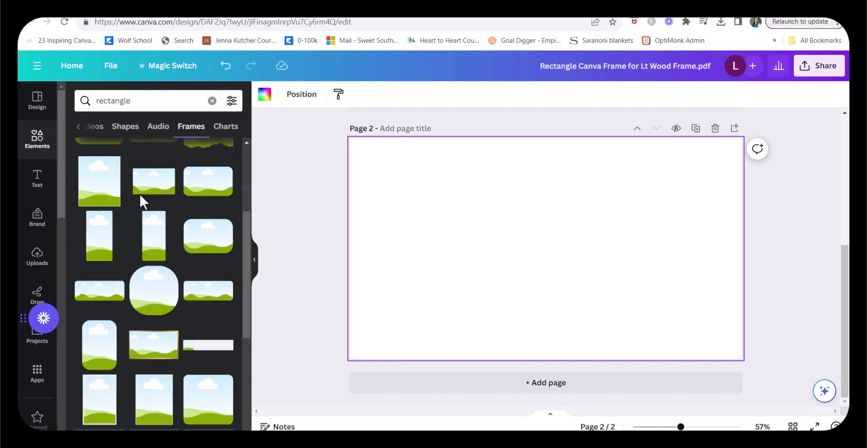
scroll(142, 206, up, 5)
scroll(141, 207, up, 1)
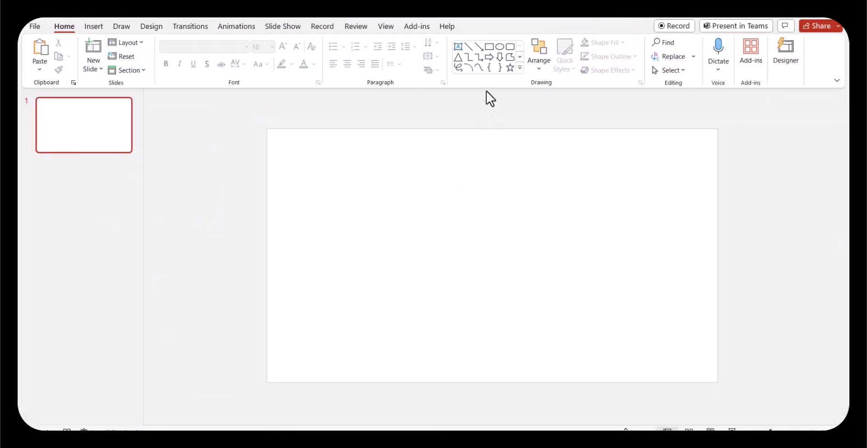
Draw a tall rectangle near the slide centre and nudge it slightly upward
click(490, 47)
mouse_move(431, 182)
mouse_down()
mouse_move(461, 283)
mouse_move(516, 324)
mouse_move(550, 330)
mouse_move(536, 334)
mouse_up()
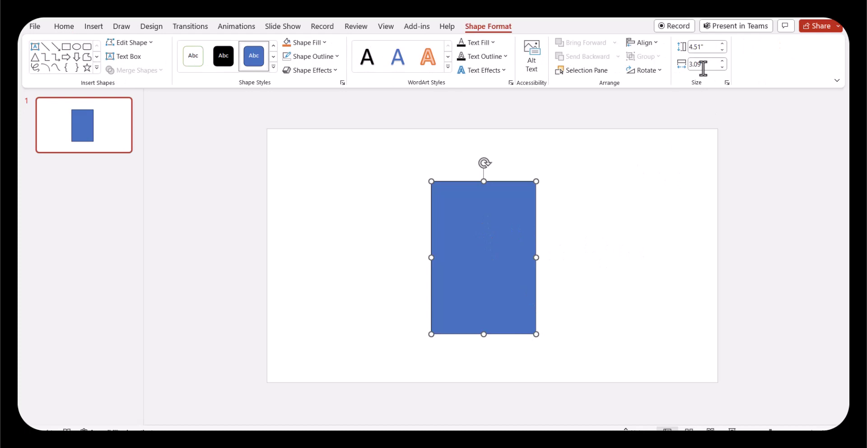
click(584, 215)
click(486, 222)
drag(495, 251, 497, 231)
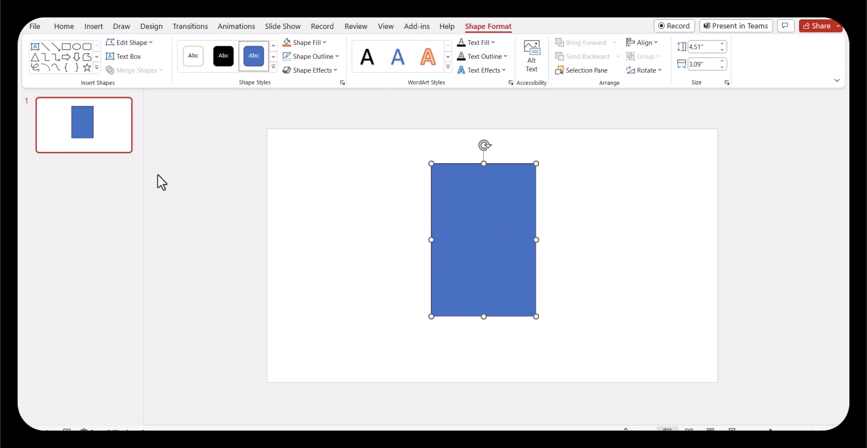
Set the rectangle's Shape Outline to No Outline
click(336, 58)
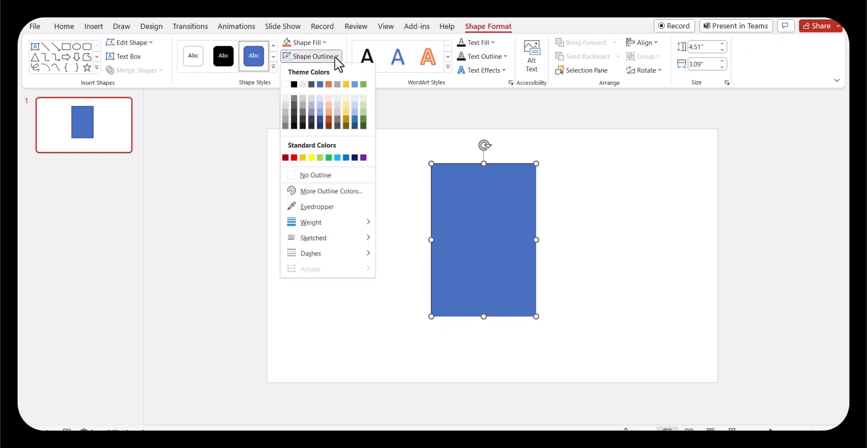
click(291, 178)
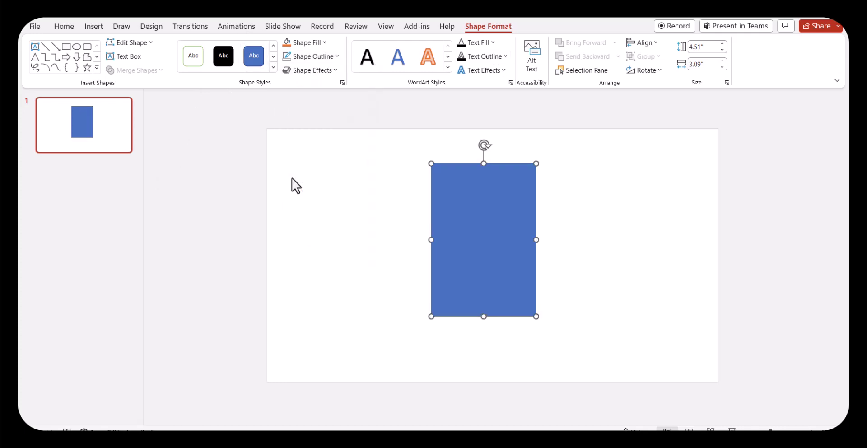
click(396, 199)
click(462, 204)
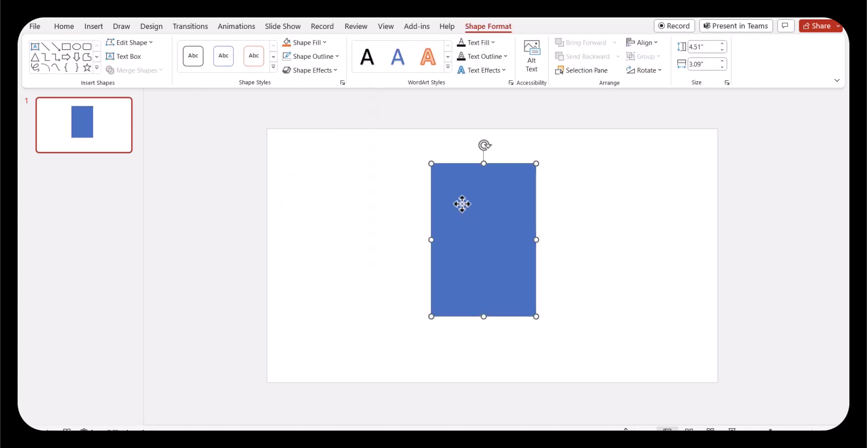
right_click(462, 204)
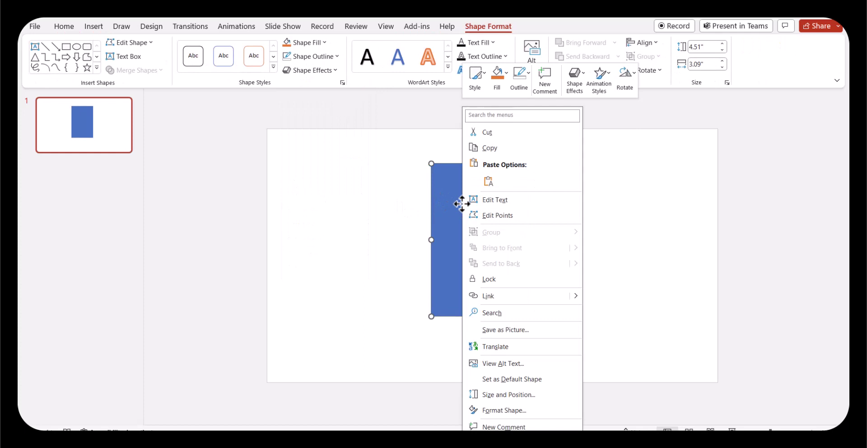
key(Escape)
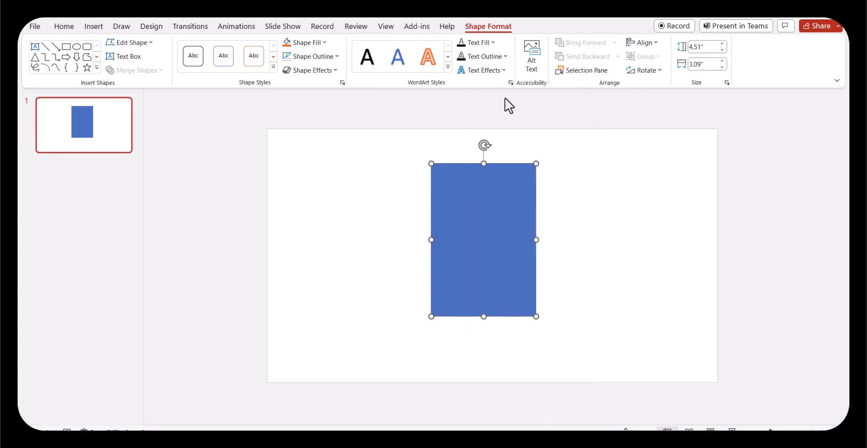
Fill the rectangle with the pink confetti stock image using Shape Fill > Picture
click(324, 42)
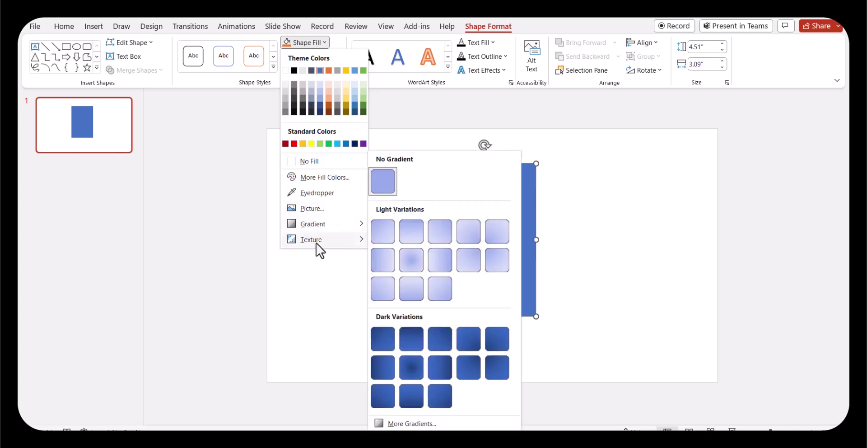
mouse_move(316, 243)
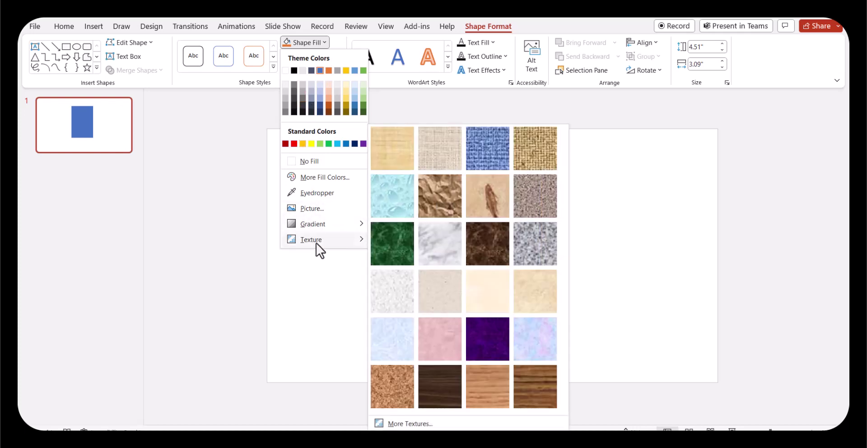
click(311, 209)
click(361, 220)
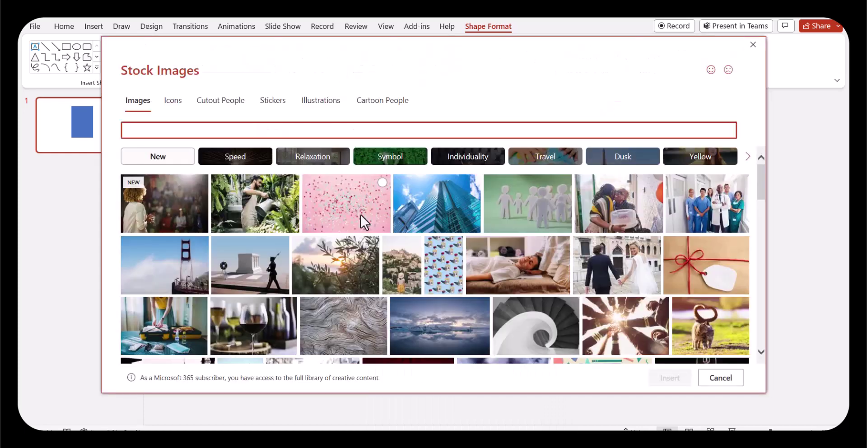
click(361, 215)
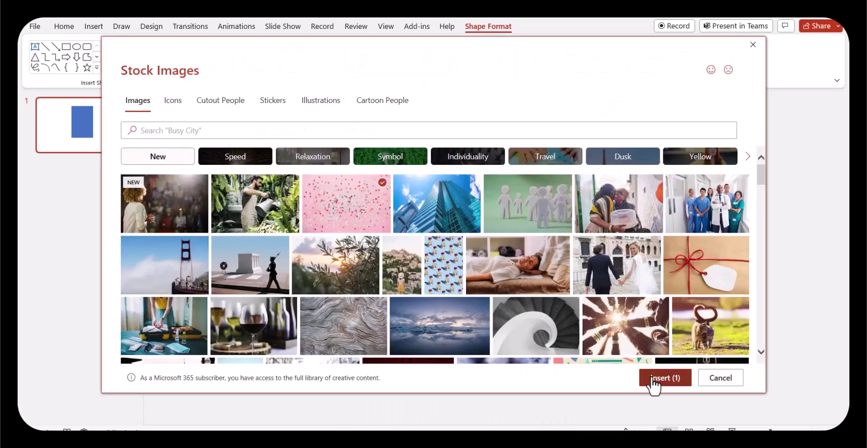
click(652, 379)
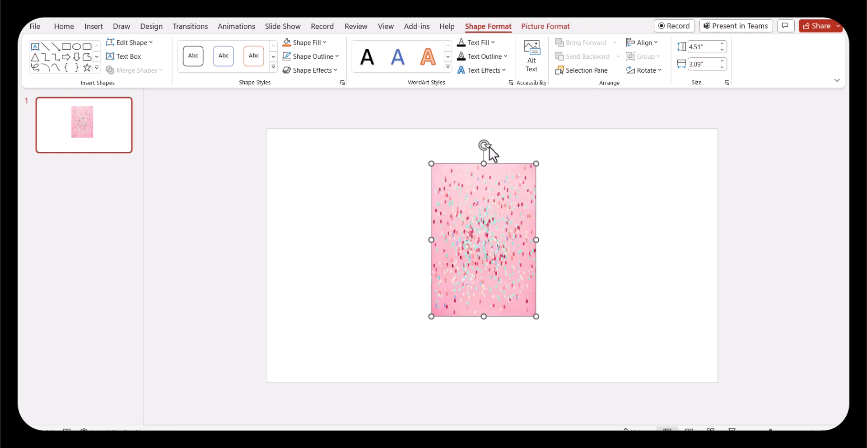
Rotate the confetti-filled rectangle a few degrees clockwise with its rotation handle
click(509, 147)
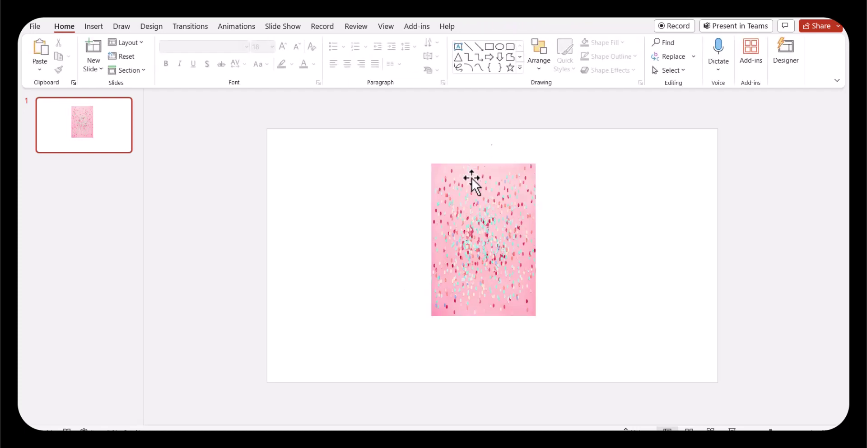
click(470, 181)
drag(484, 145, 489, 147)
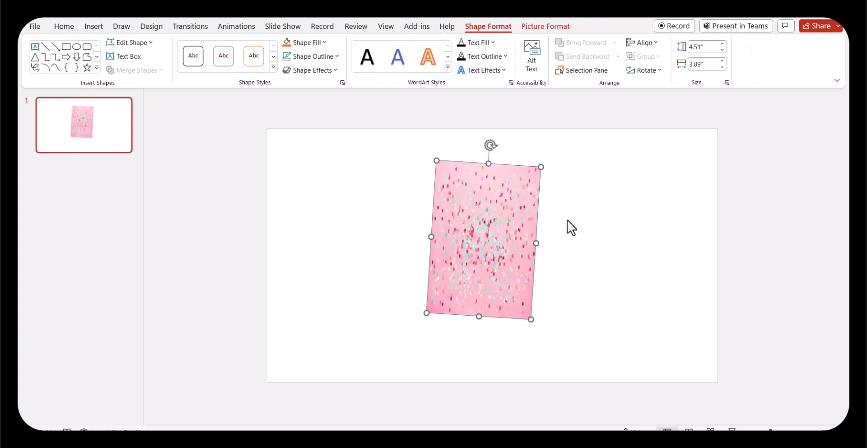
click(581, 239)
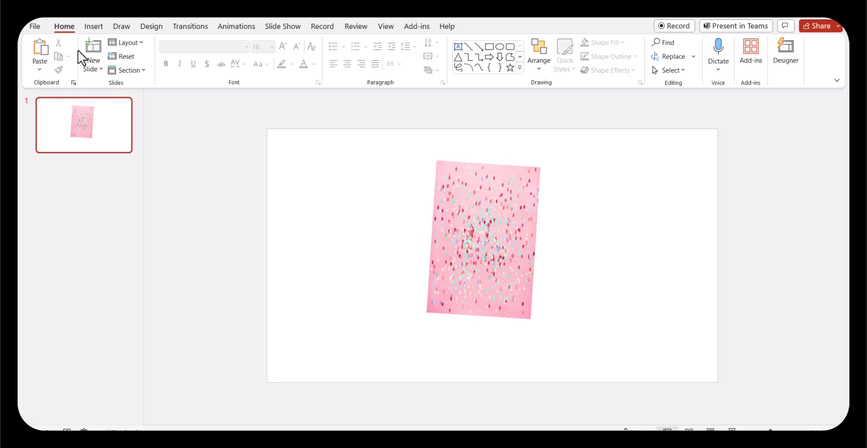
Save the slide as a PDF named 'rectangle' and return to Canva in Chrome
click(35, 27)
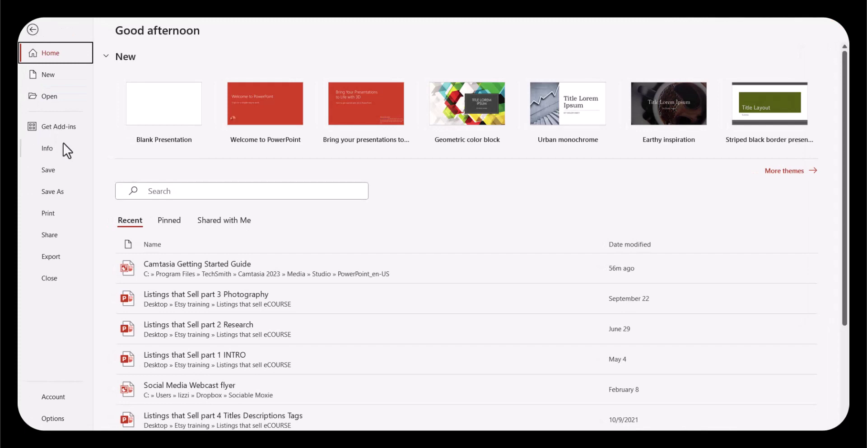
click(80, 191)
click(373, 85)
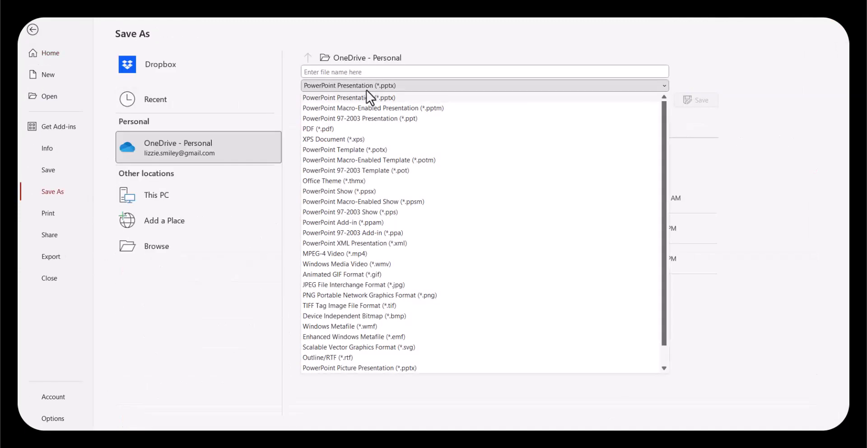
click(345, 131)
click(343, 72)
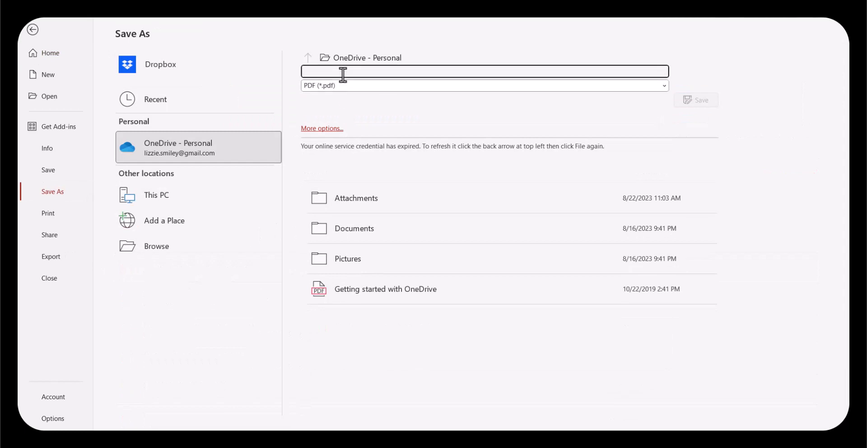
text(rectangle)
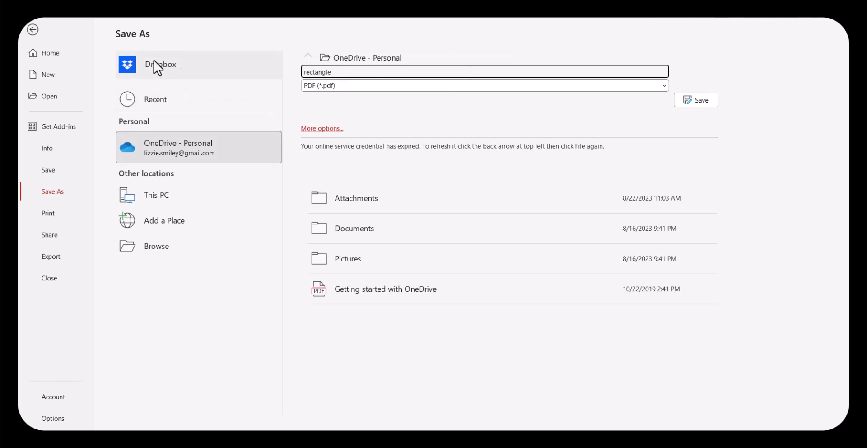
click(157, 194)
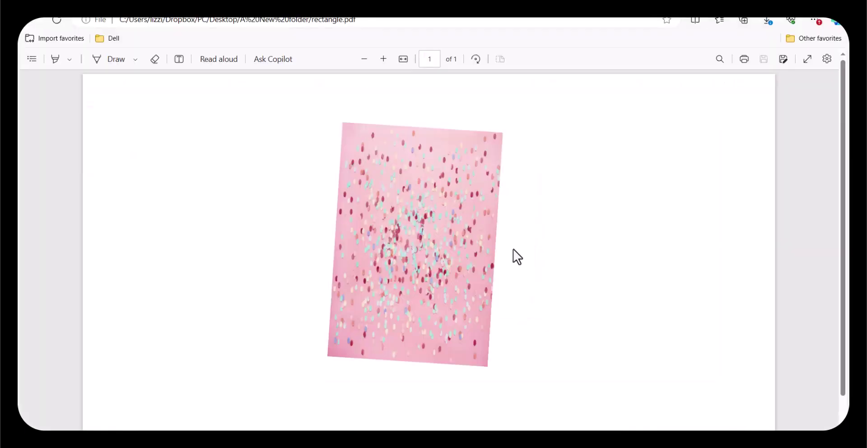
mouse_move(289, 427)
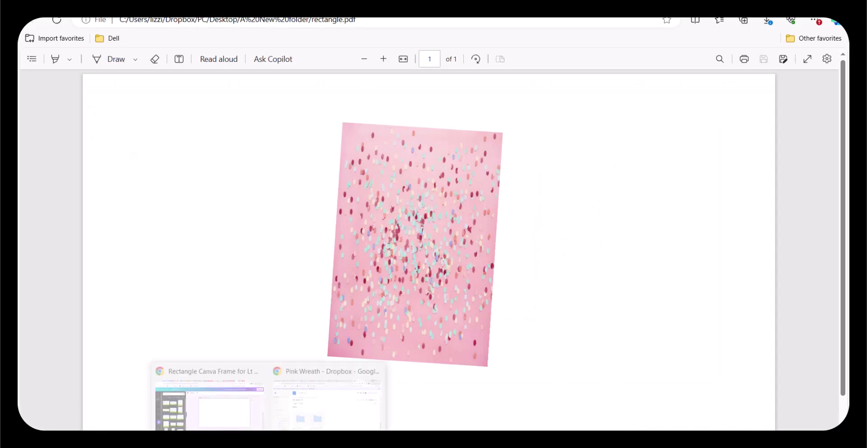
click(236, 410)
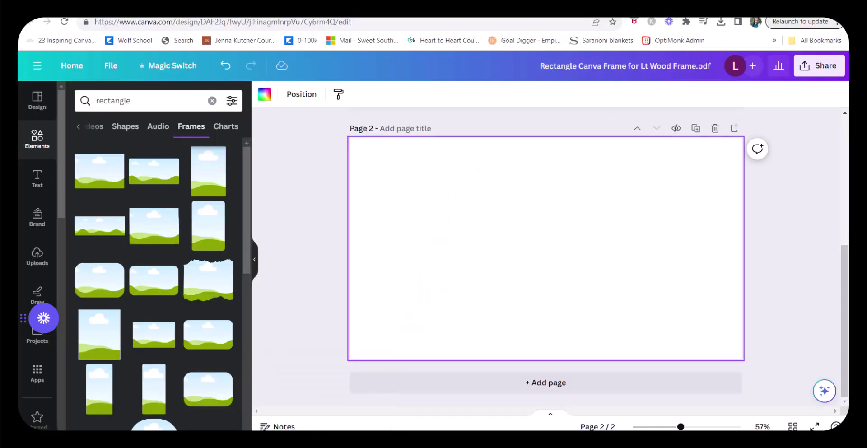
Import rectangle.pdf from Canva Home via Create a design > Import file
click(646, 10)
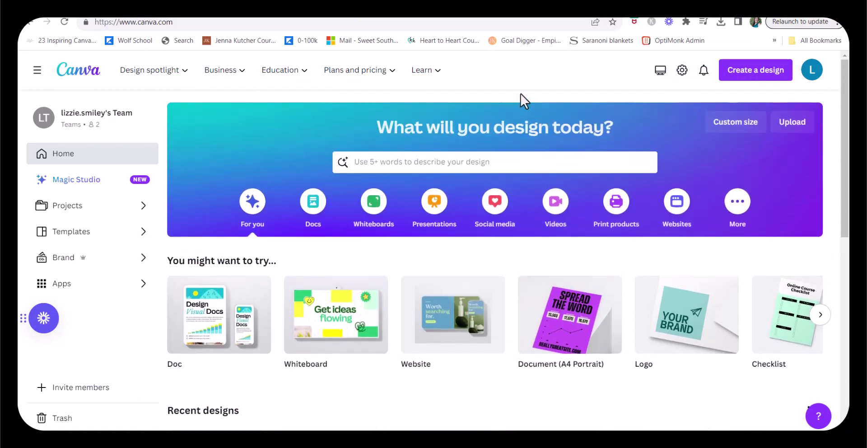
click(755, 73)
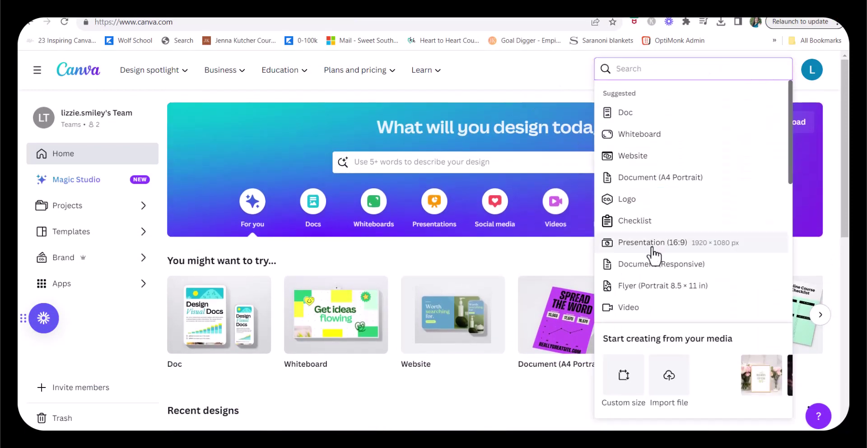
click(669, 385)
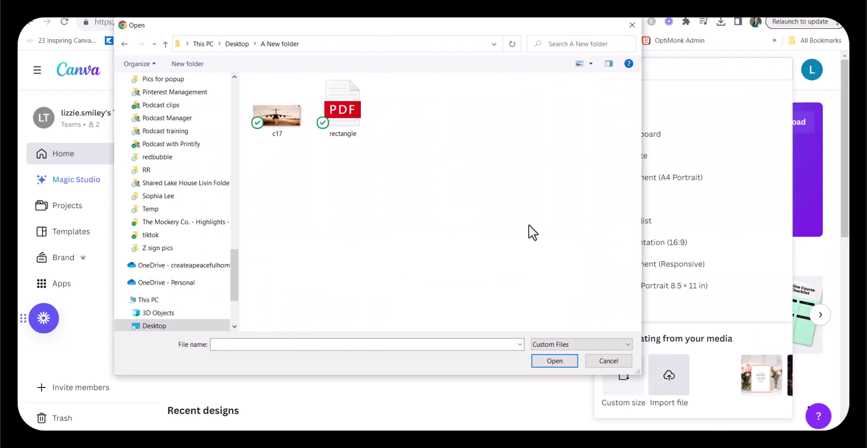
click(345, 113)
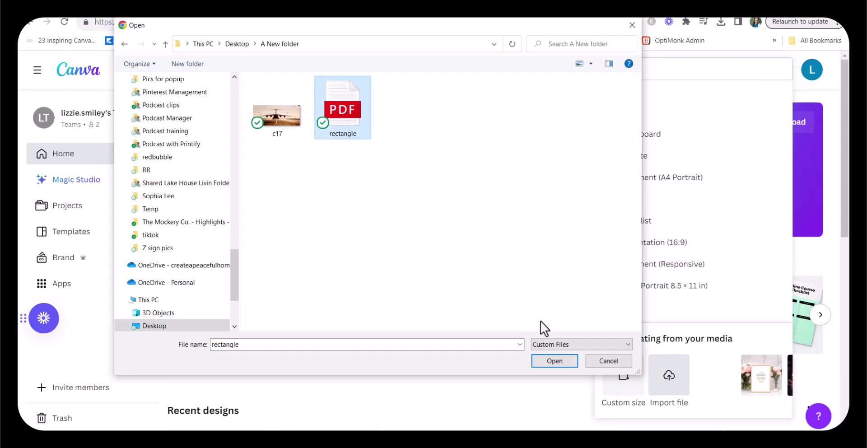
click(545, 364)
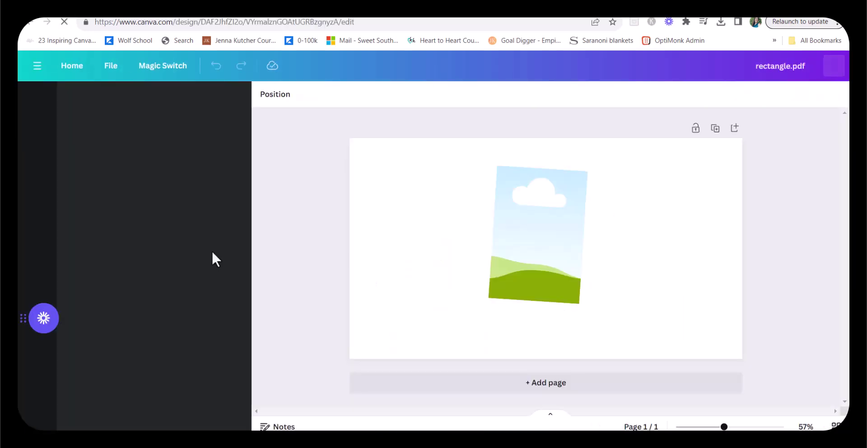
Turn the imported pink rectangle into an empty photo frame with Ctrl+Y and show the Elements library
click(522, 225)
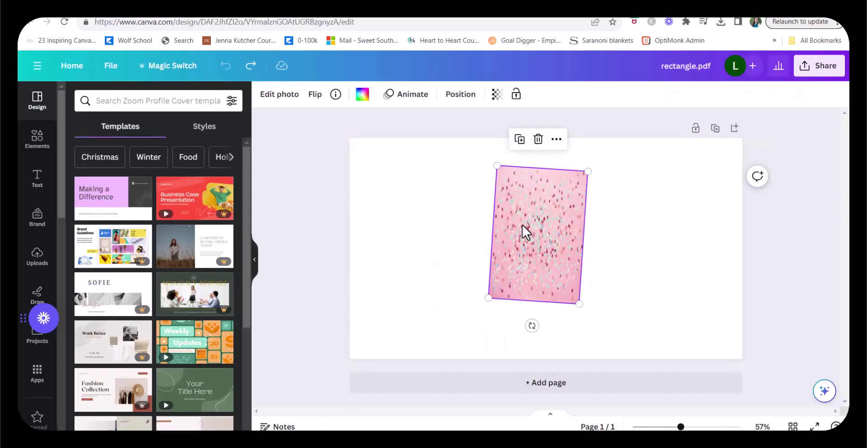
key(ctrl+y)
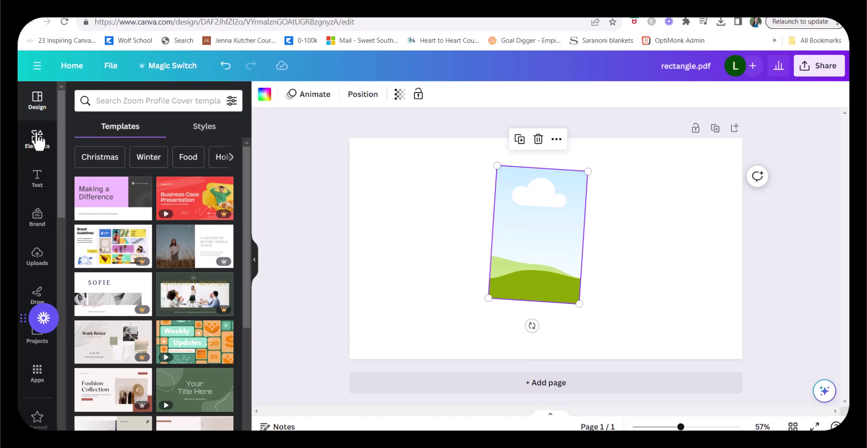
click(30, 149)
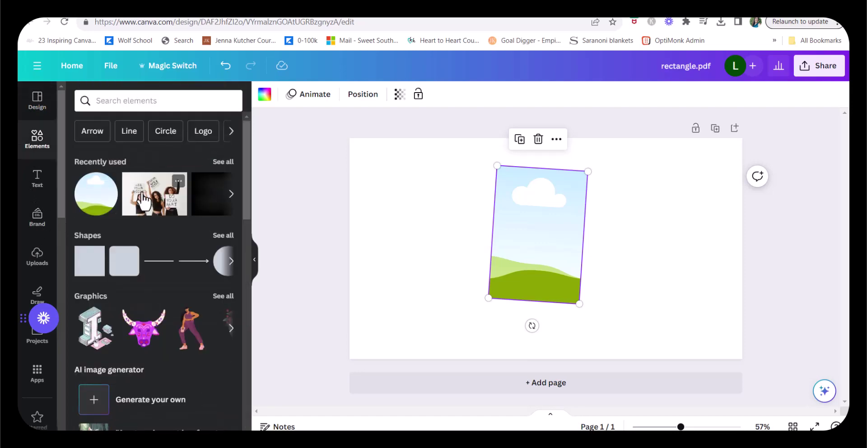
Drop the women-with-protest-signs photo into the frame, centre it, and rotate it upright
drag(140, 202, 524, 200)
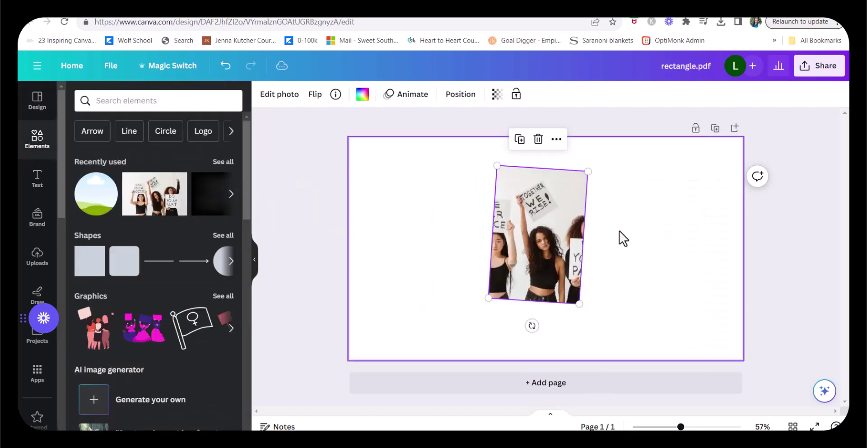
click(674, 254)
click(536, 222)
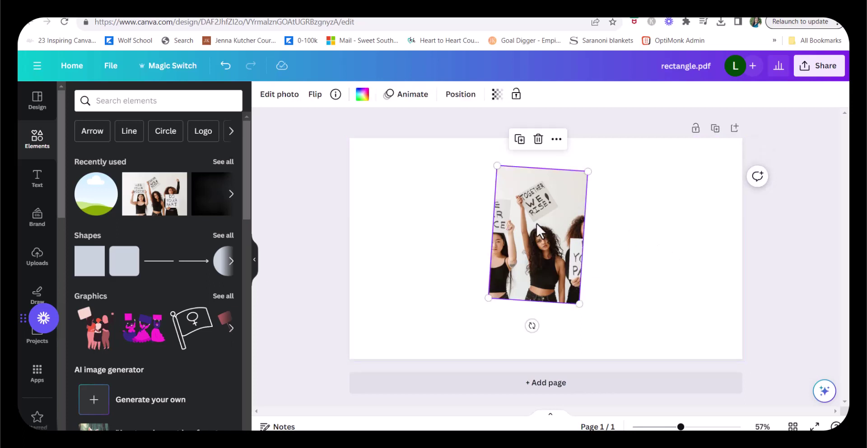
drag(538, 216, 496, 223)
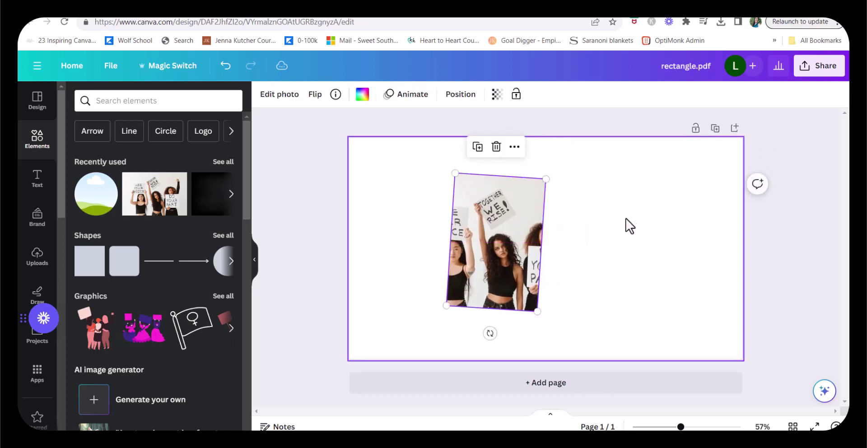
drag(480, 307, 530, 302)
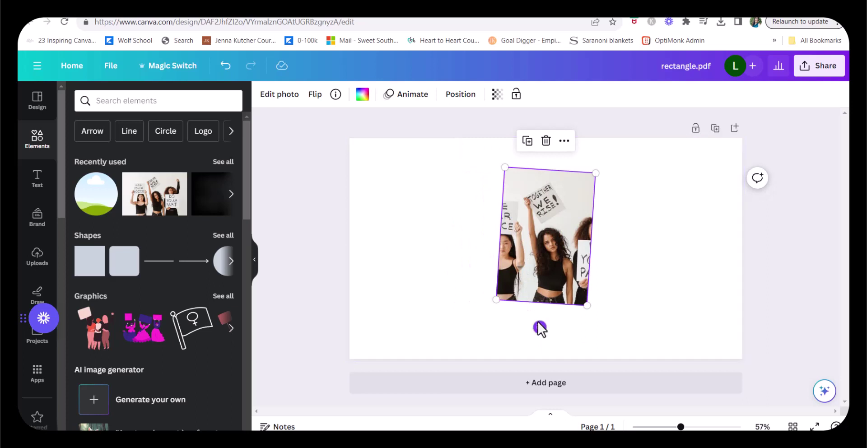
drag(538, 324, 545, 325)
click(689, 302)
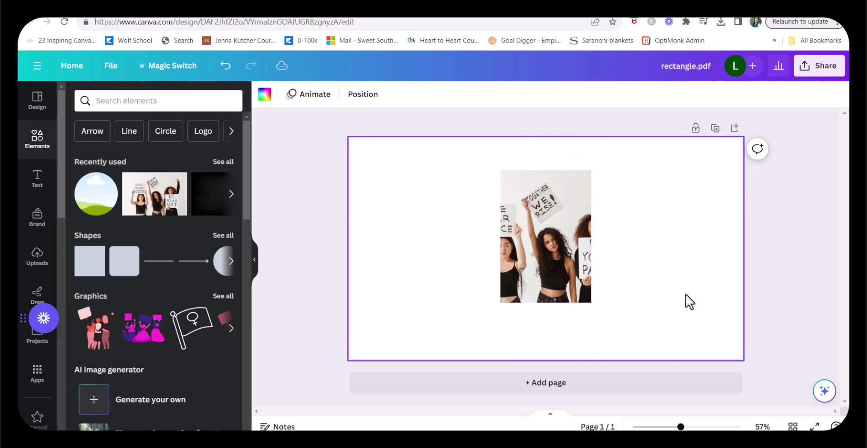